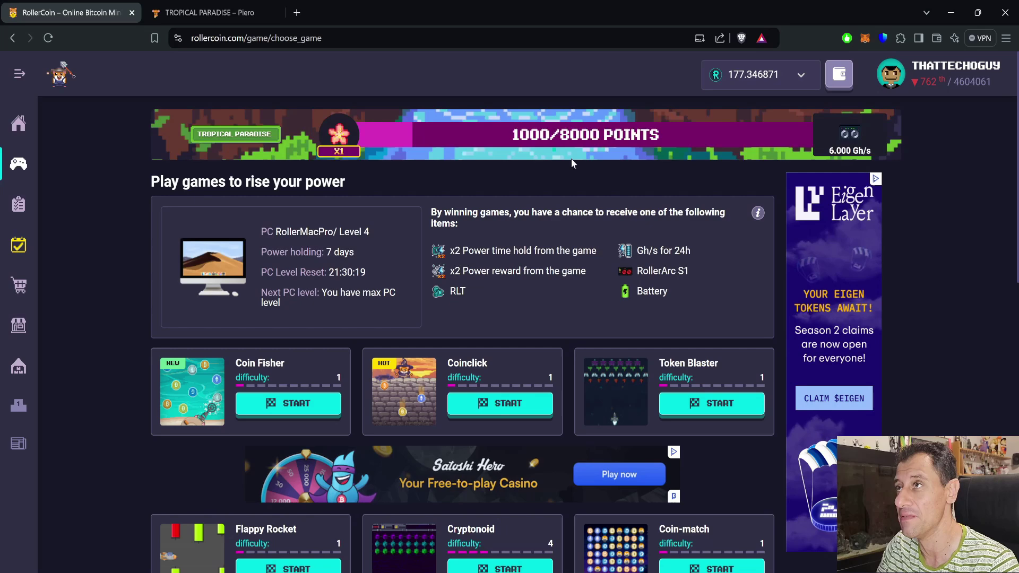
Step: Review the Tropical Paradise event quests, then bring up Piero's Tropical Paradise rewards page
left_click(525, 148)
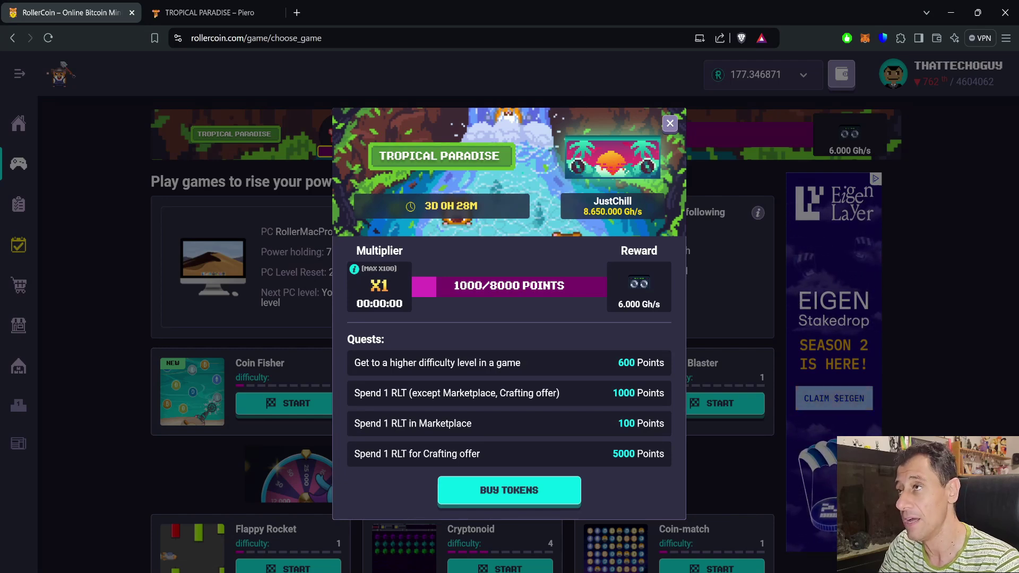
left_click(670, 123)
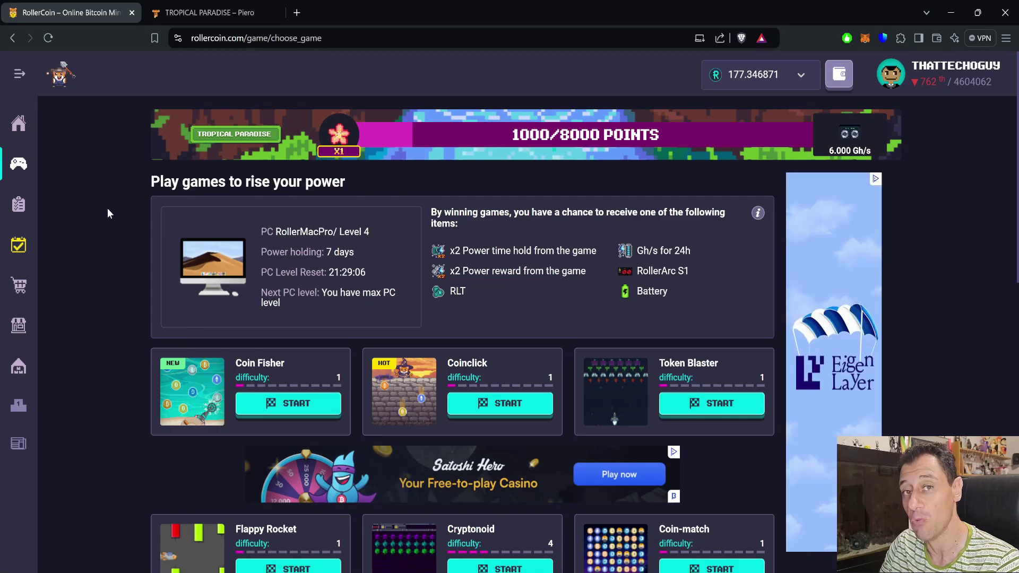
left_click(209, 12)
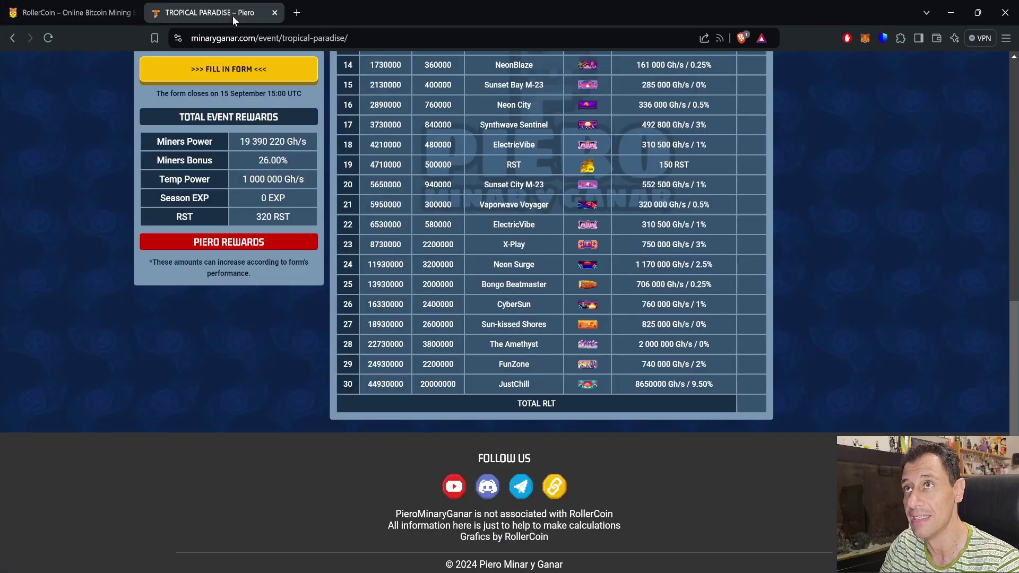
scroll(463, 291, "up", 5)
scroll(466, 290, "up", 5)
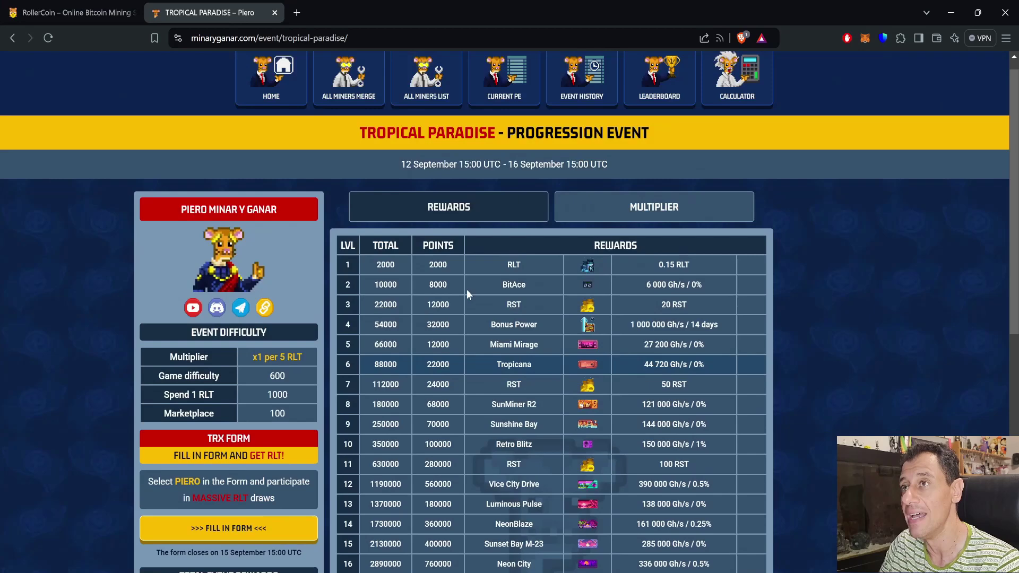
scroll(358, 302, "down", 5)
scroll(355, 319, "down", 5)
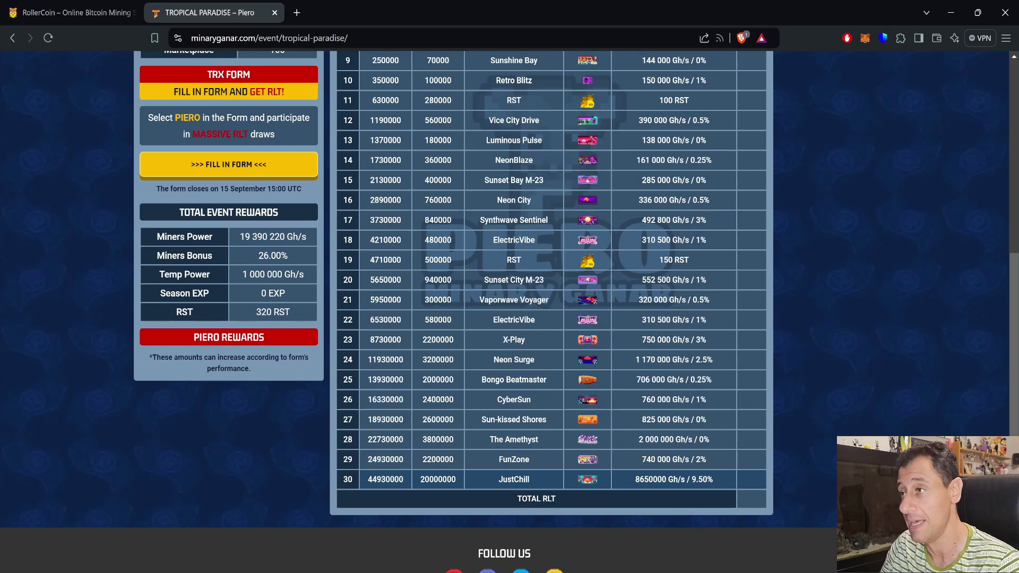
scroll(710, 485, "up", 4)
scroll(709, 485, "up", 4)
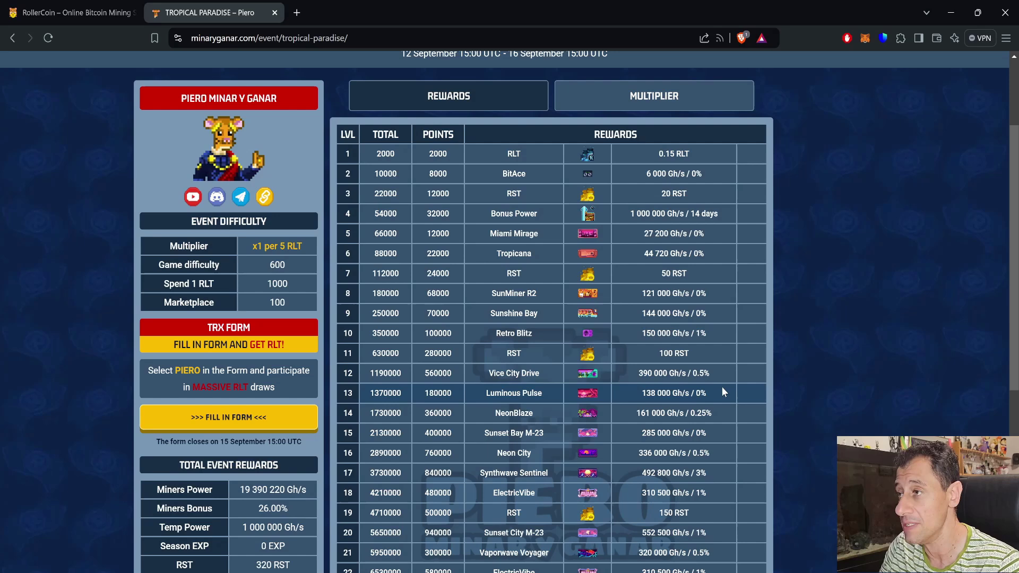
scroll(736, 390, "down", 1)
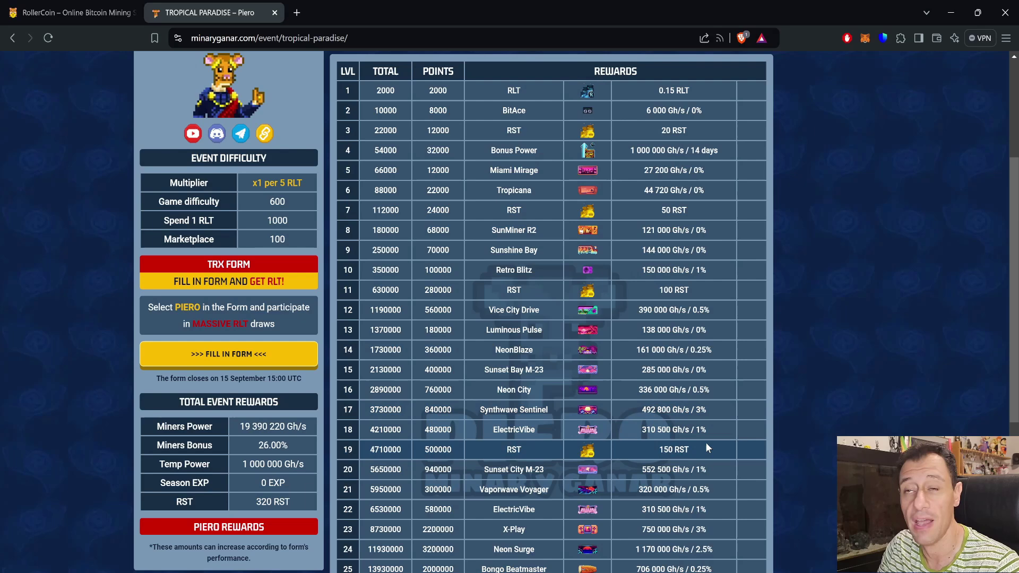
scroll(707, 441, "down", 1)
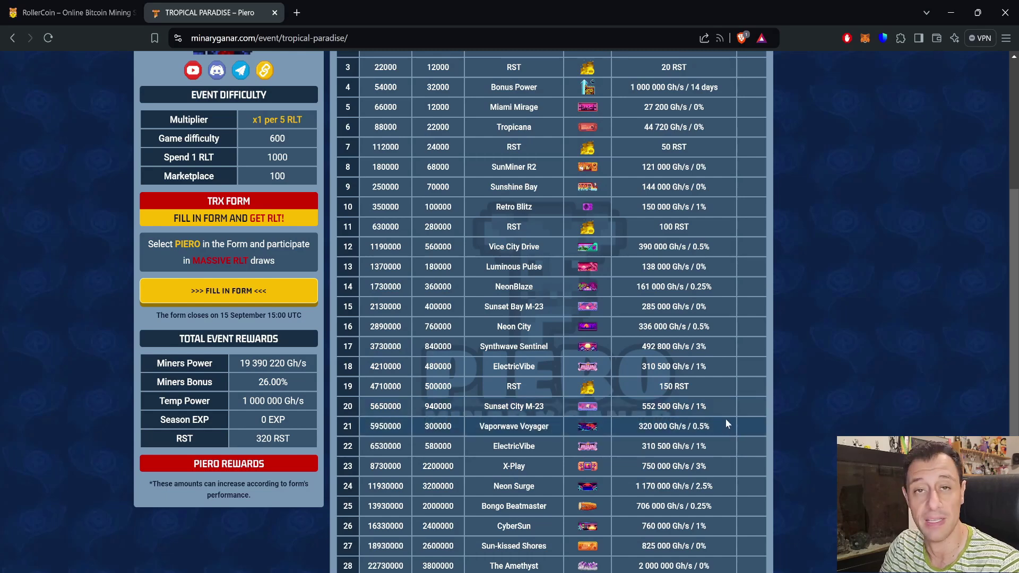
scroll(726, 418, "down", 1)
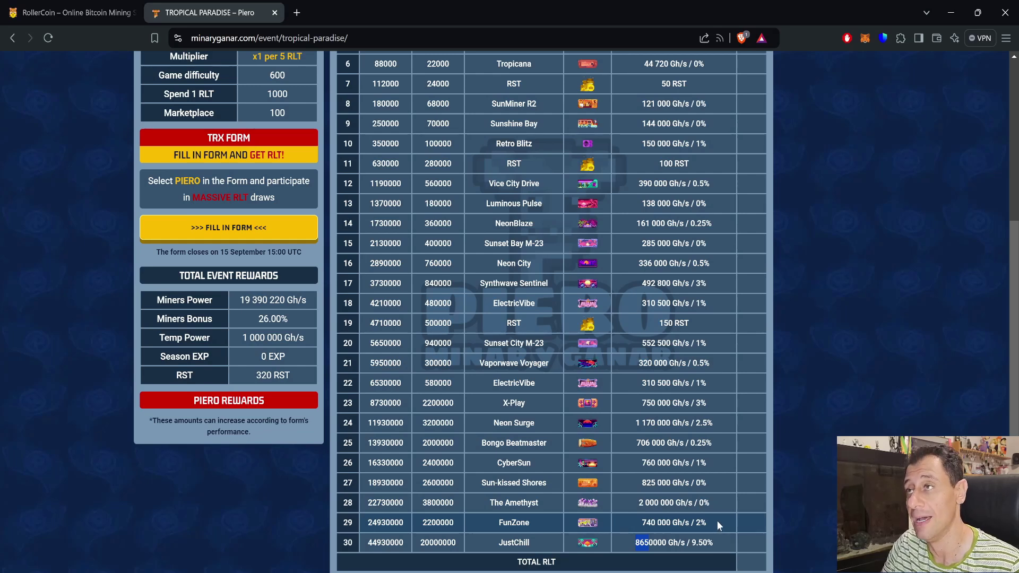
scroll(717, 524, "up", 3)
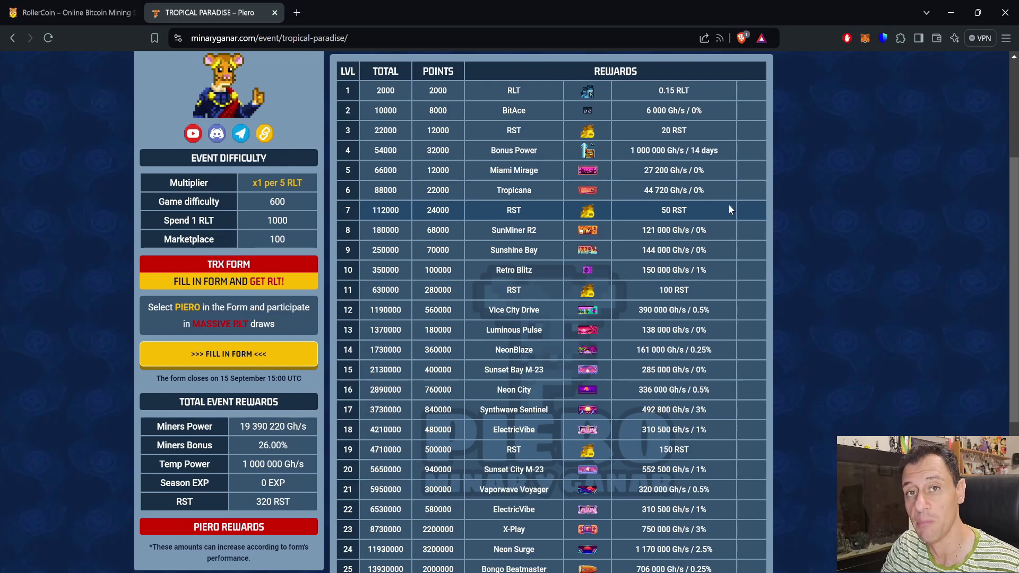
scroll(719, 212, "down", 3)
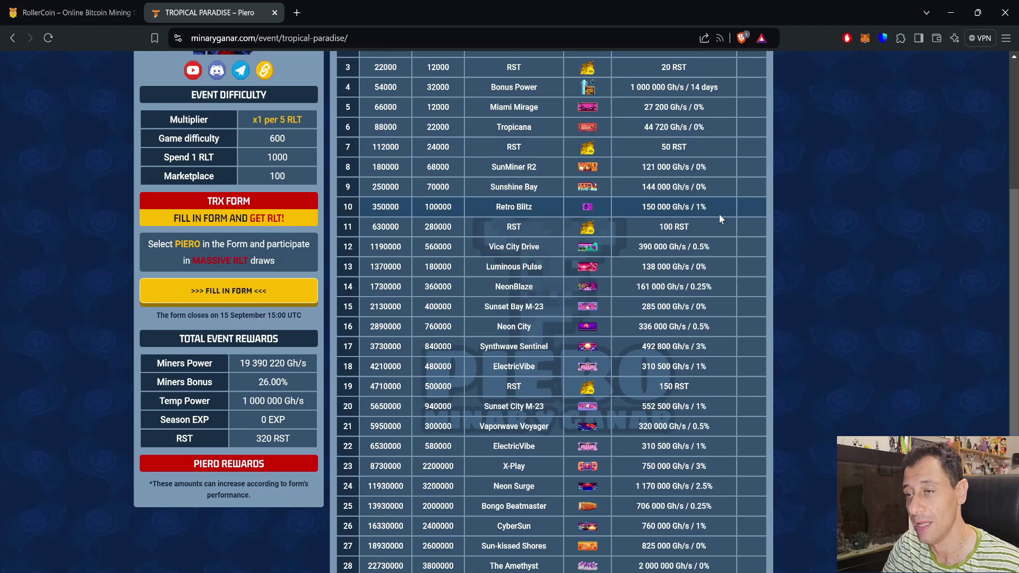
scroll(719, 211, "down", 2)
scroll(719, 211, "up", 5)
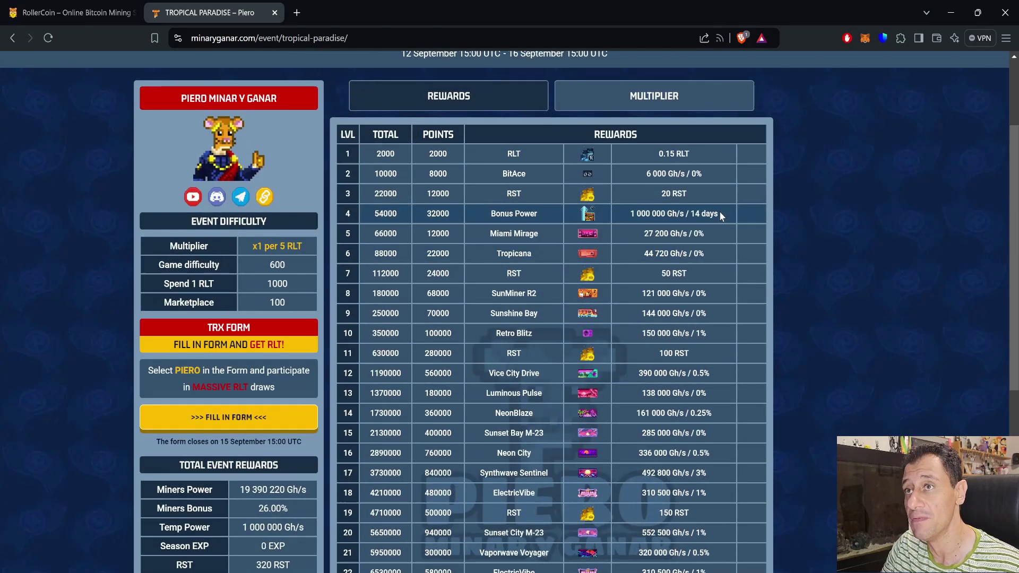
scroll(719, 212, "down", 2)
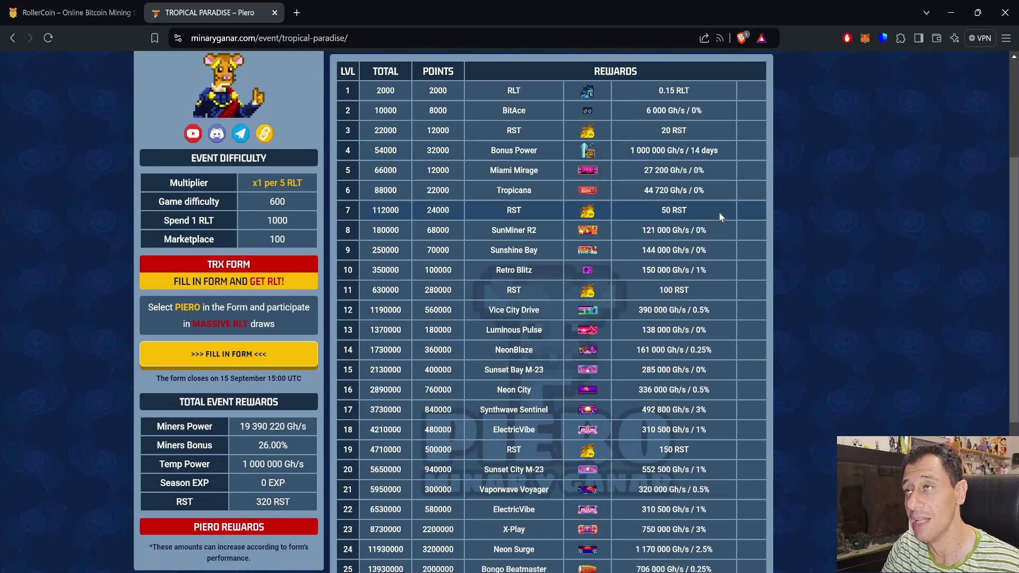
scroll(719, 212, "up", 6)
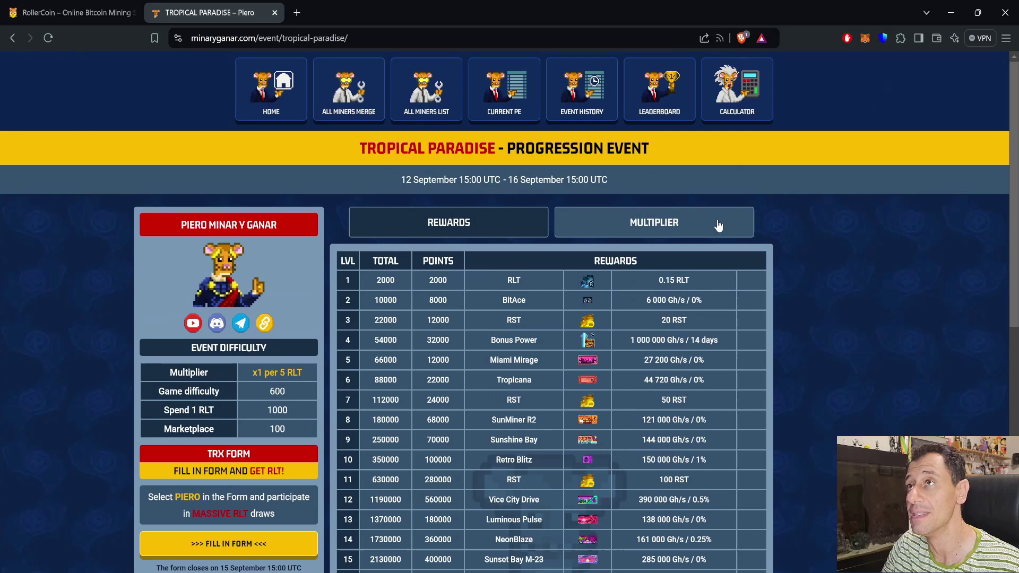
Step: Go back to the RollerCoin site and bring up its wallet to buy RLT tokens
left_click(72, 12)
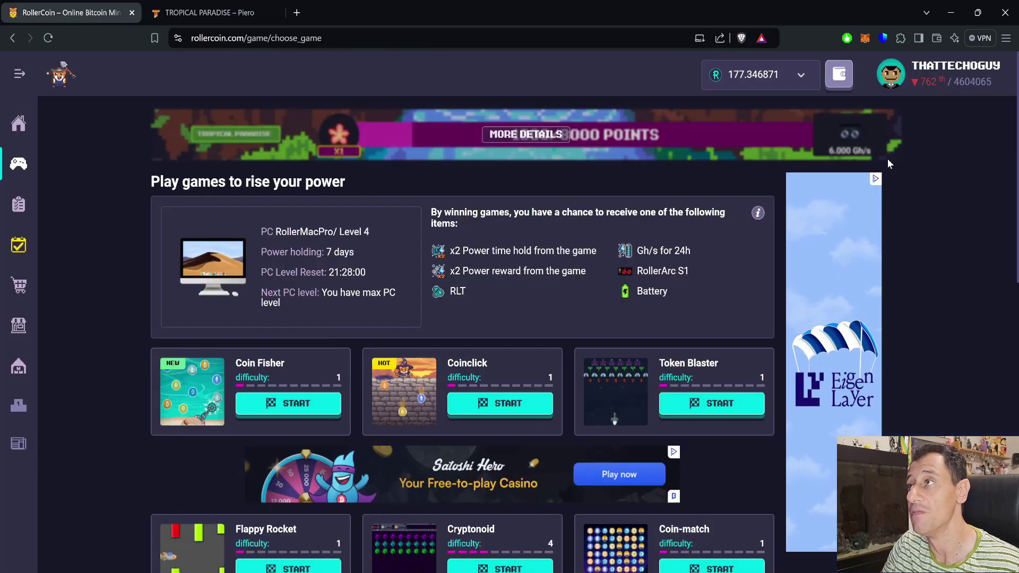
left_click(837, 75)
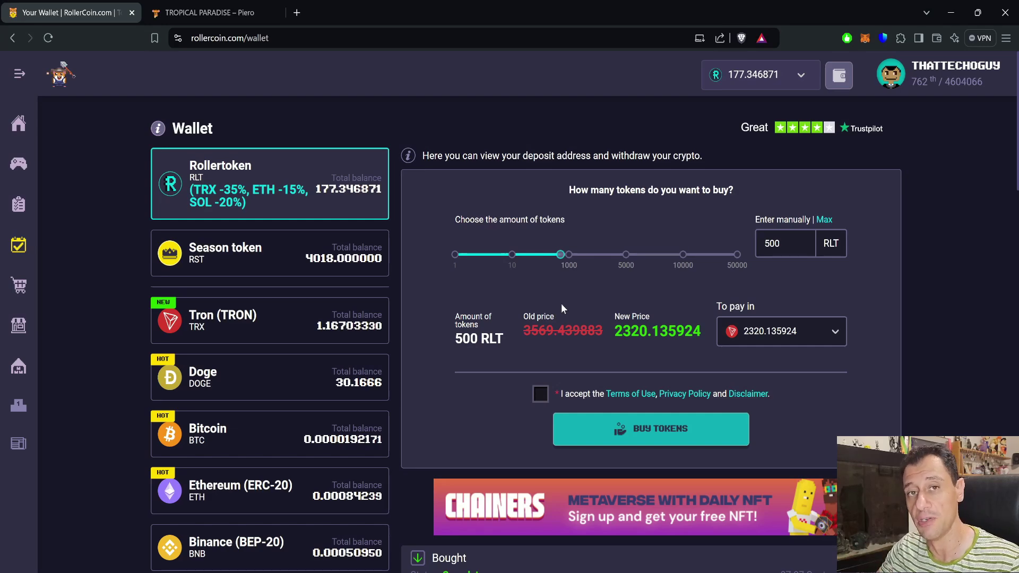
Step: Return from the wallet to the games list with the Tropical Paradise 1000/8000 banner
left_click(32, 165)
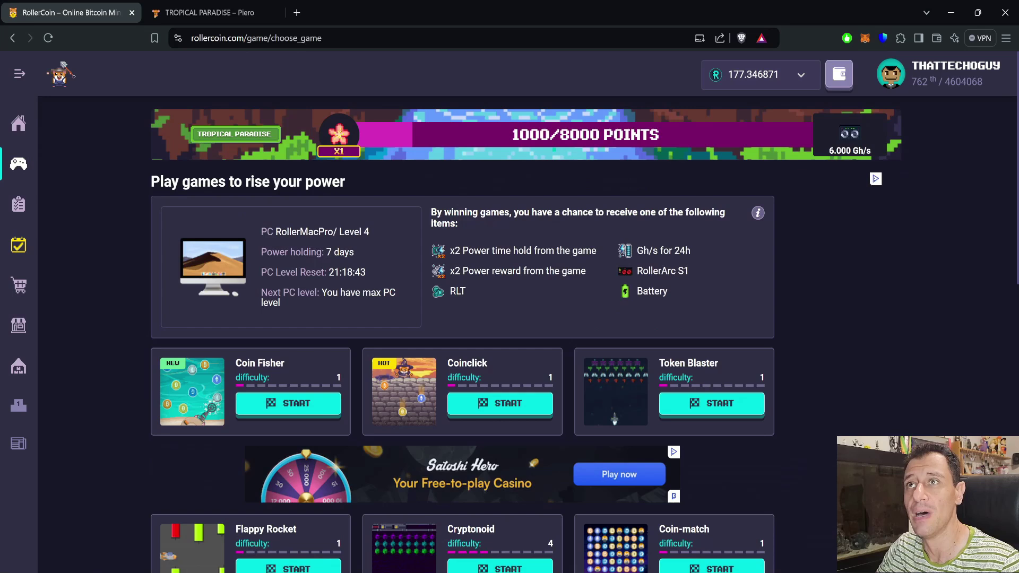